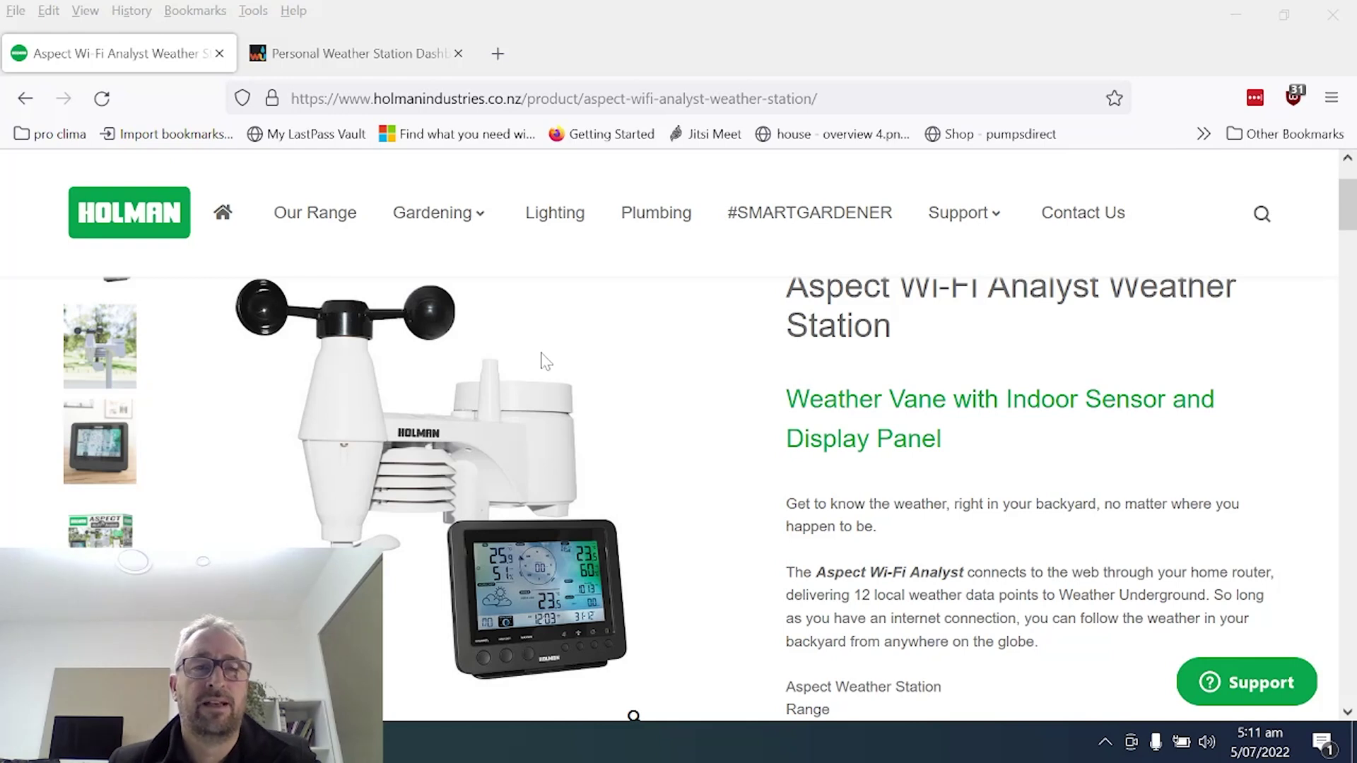
mouse_move(543, 357)
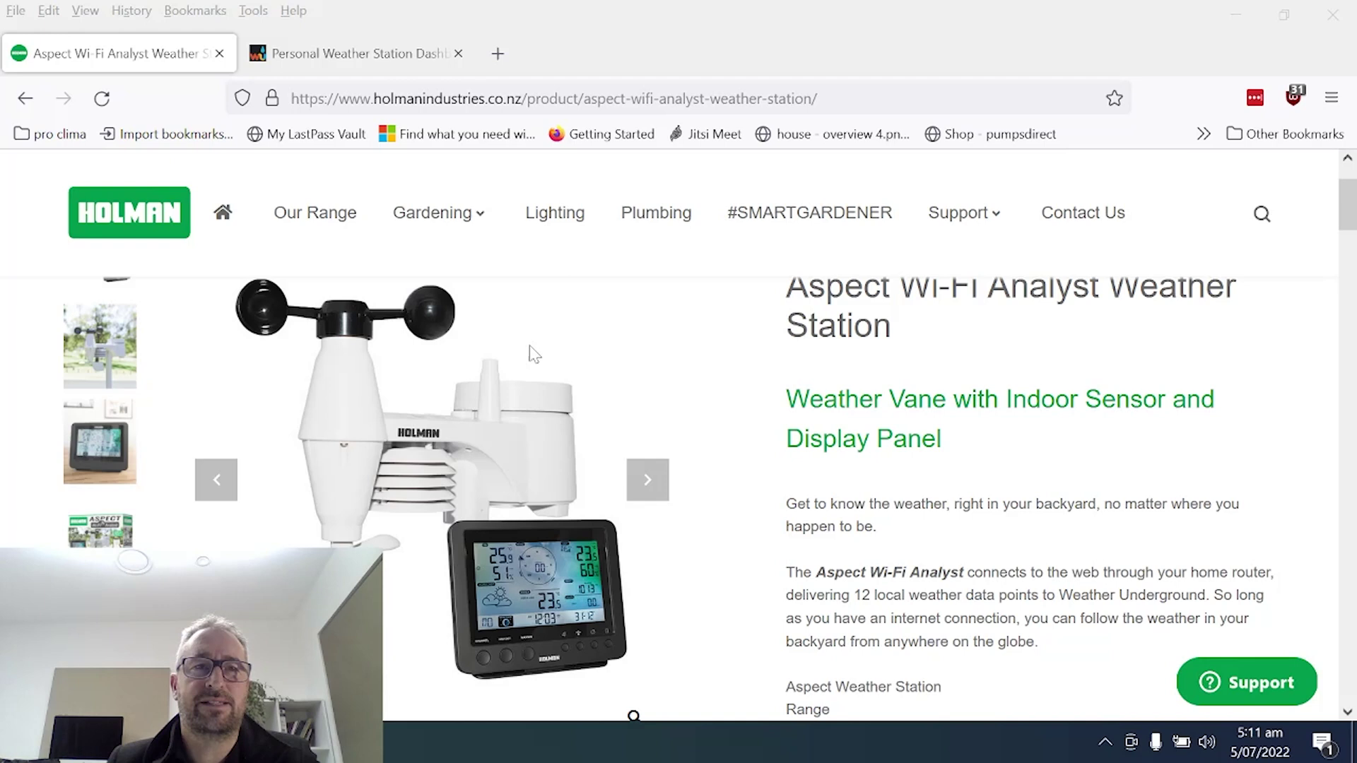
Open Weather Underground's My Devices list showing the online Scator station in Auckland.
left_click(355, 47)
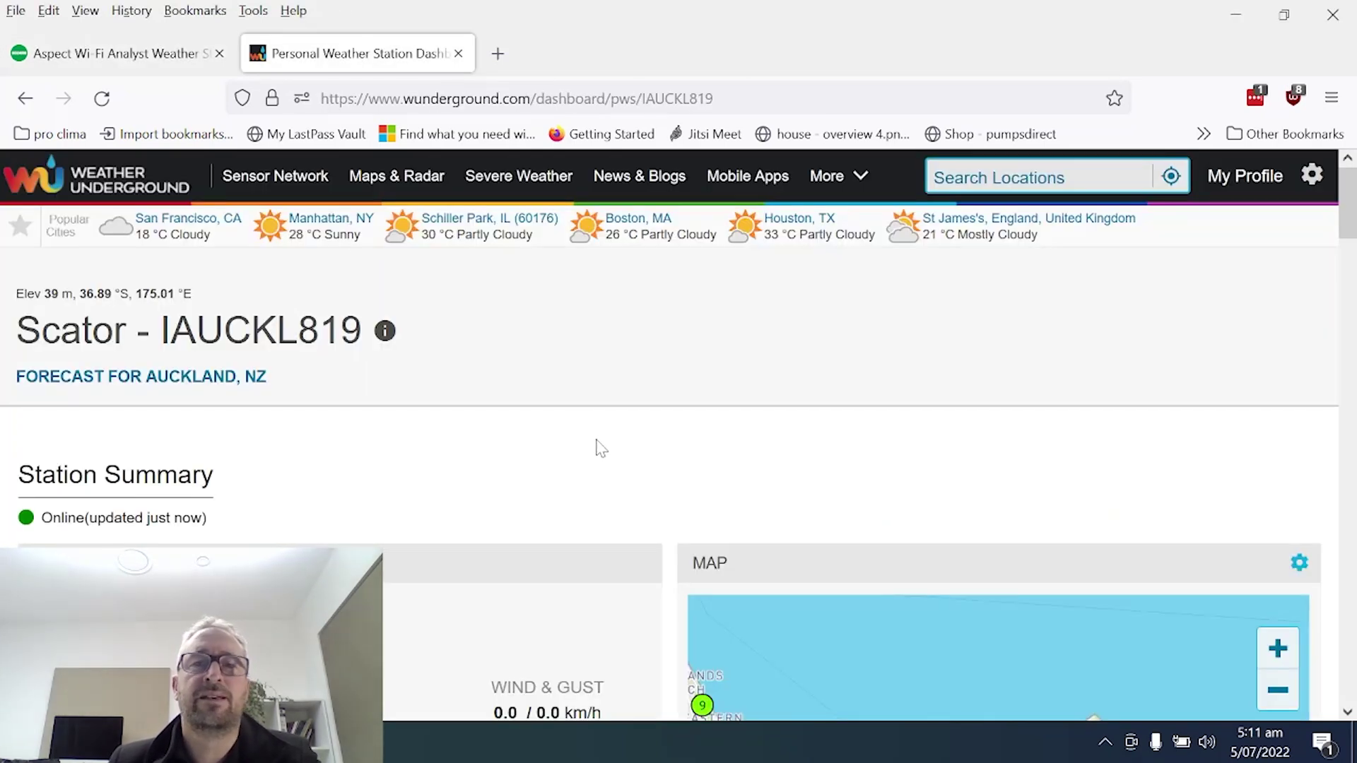
left_click(1223, 185)
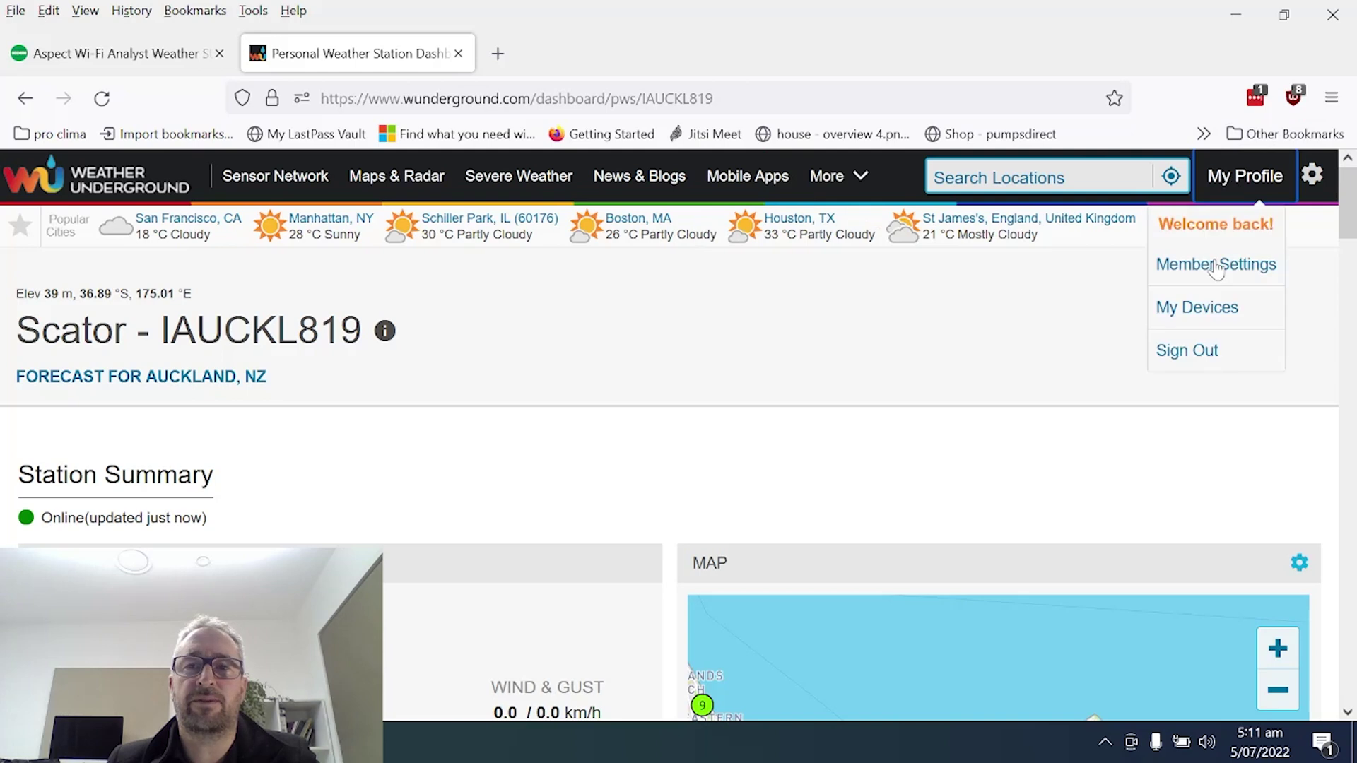
left_click(1210, 309)
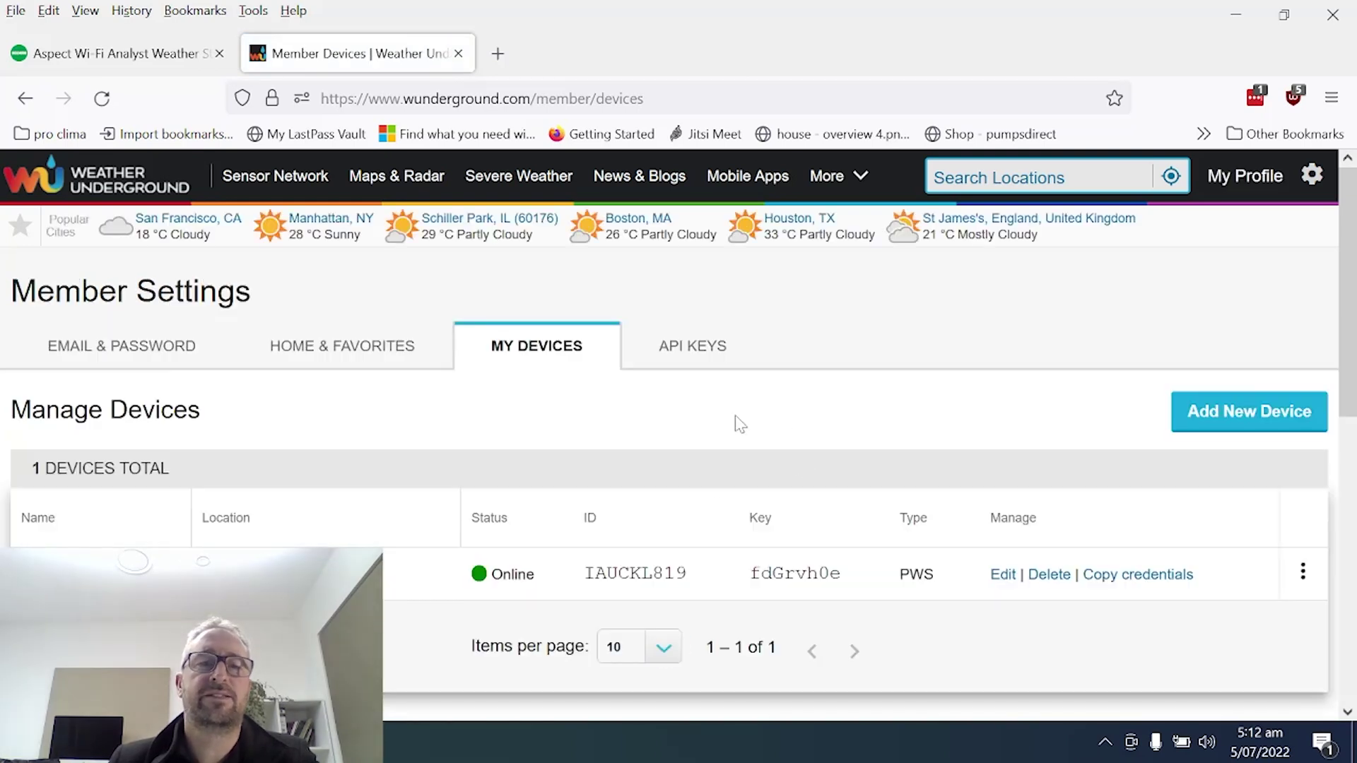
scroll(727, 459, "down", 2)
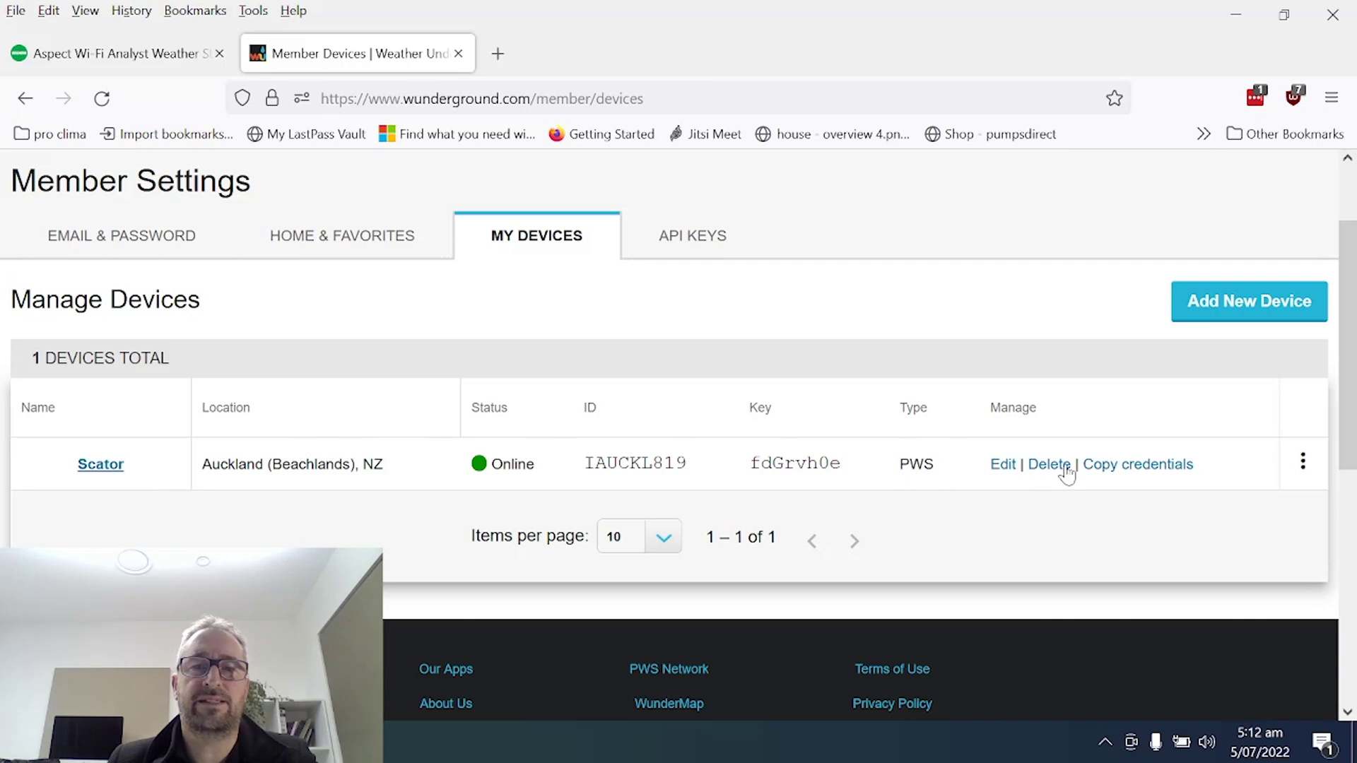
Review the Scator station's settings, then view the API key expiring 09 Dec 2022.
left_click(1002, 466)
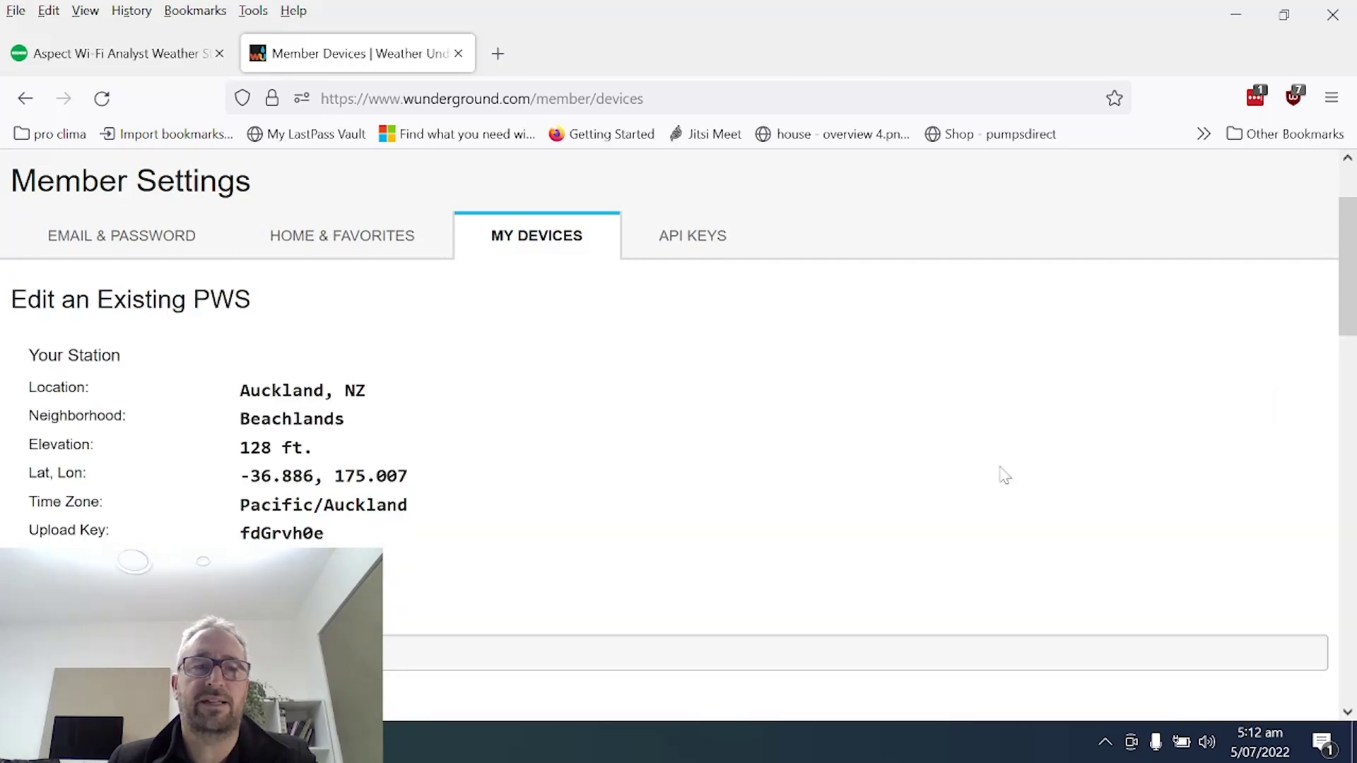
scroll(1004, 475, "down", 10)
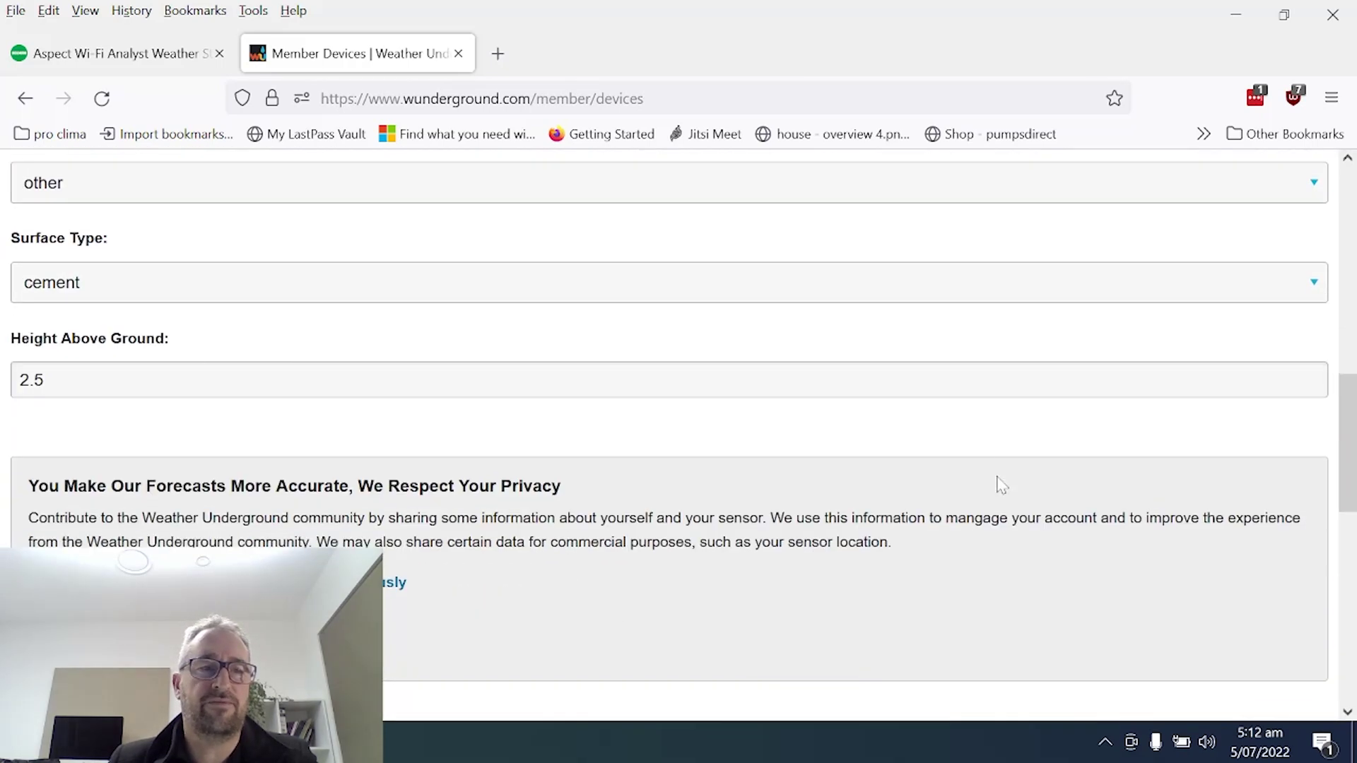
scroll(1002, 485, "up", 10)
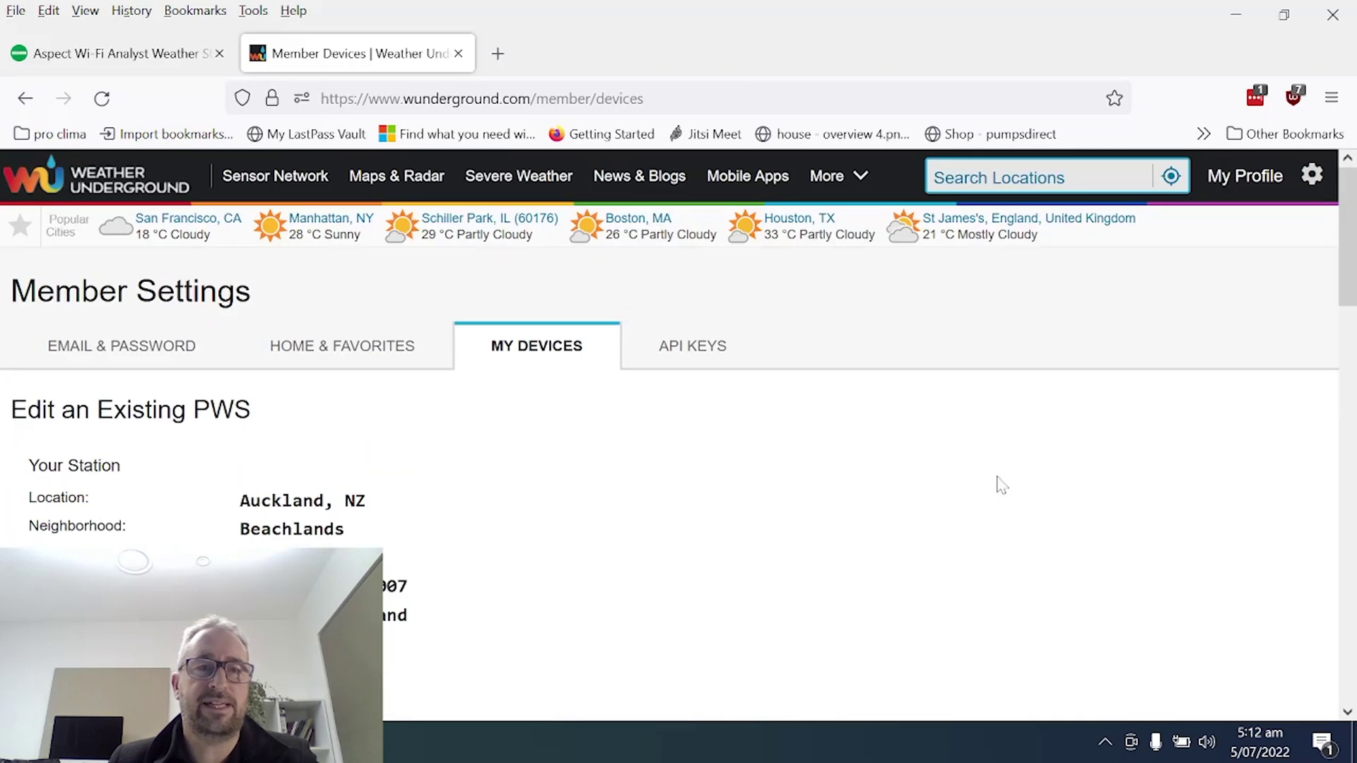
left_click(704, 353)
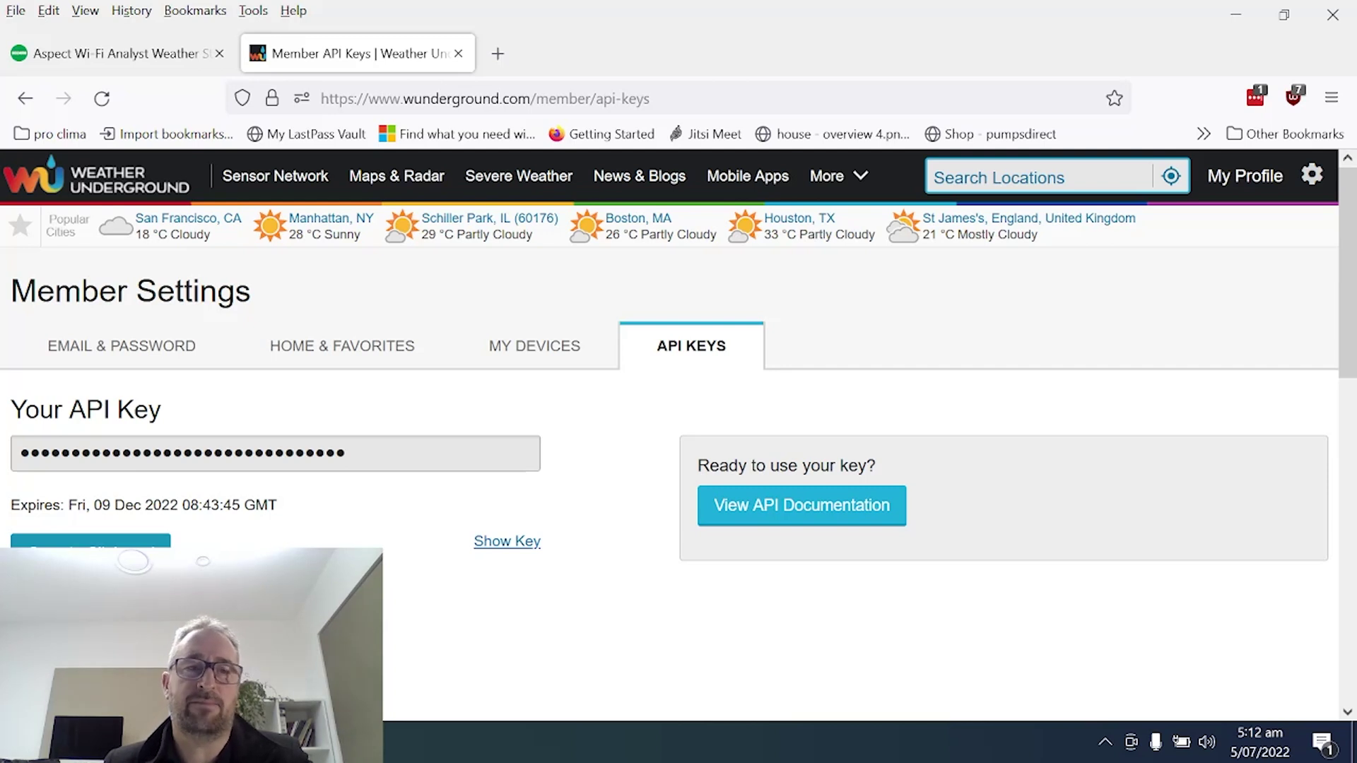
Go back to My Devices and open the Scator dashboard's current conditions (11.0 °C, 87% humidity).
left_click(1263, 176)
left_click(1186, 311)
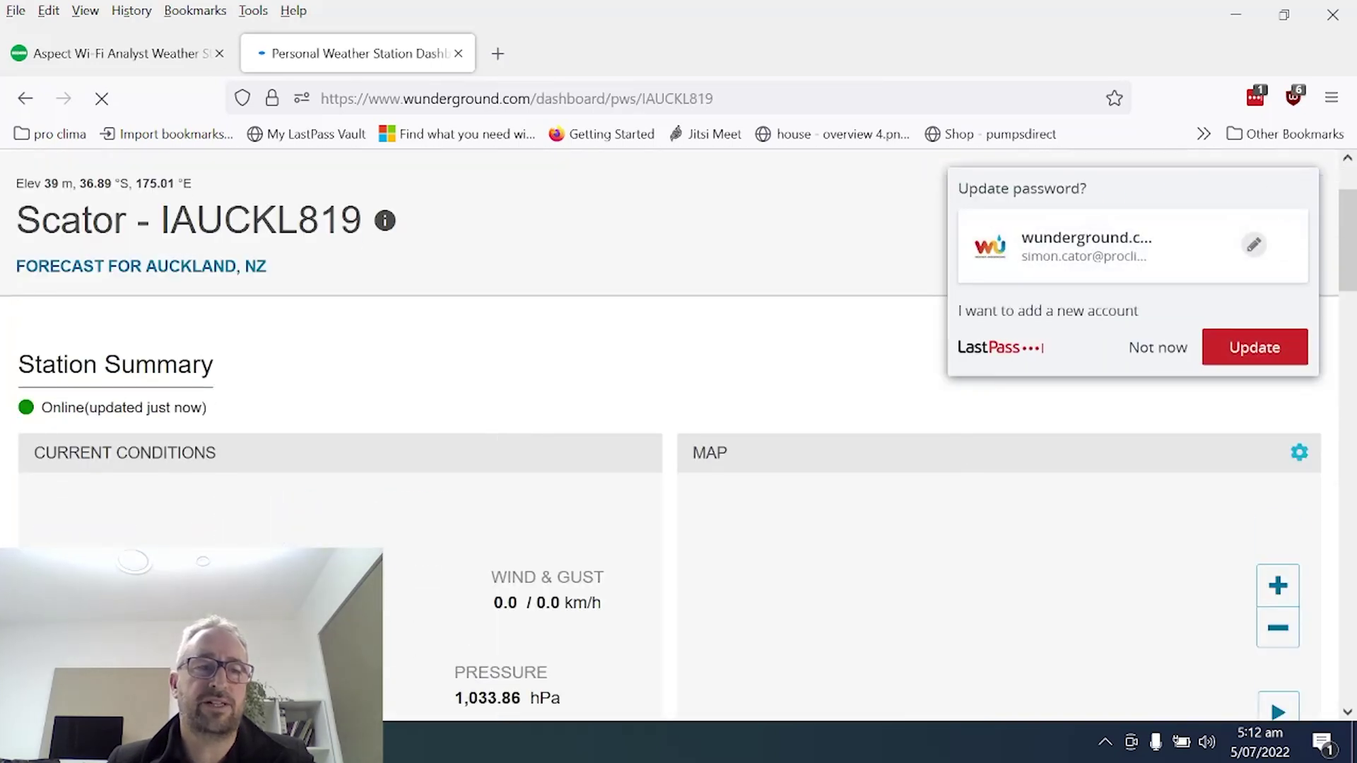
scroll(323, 448, "down", 2)
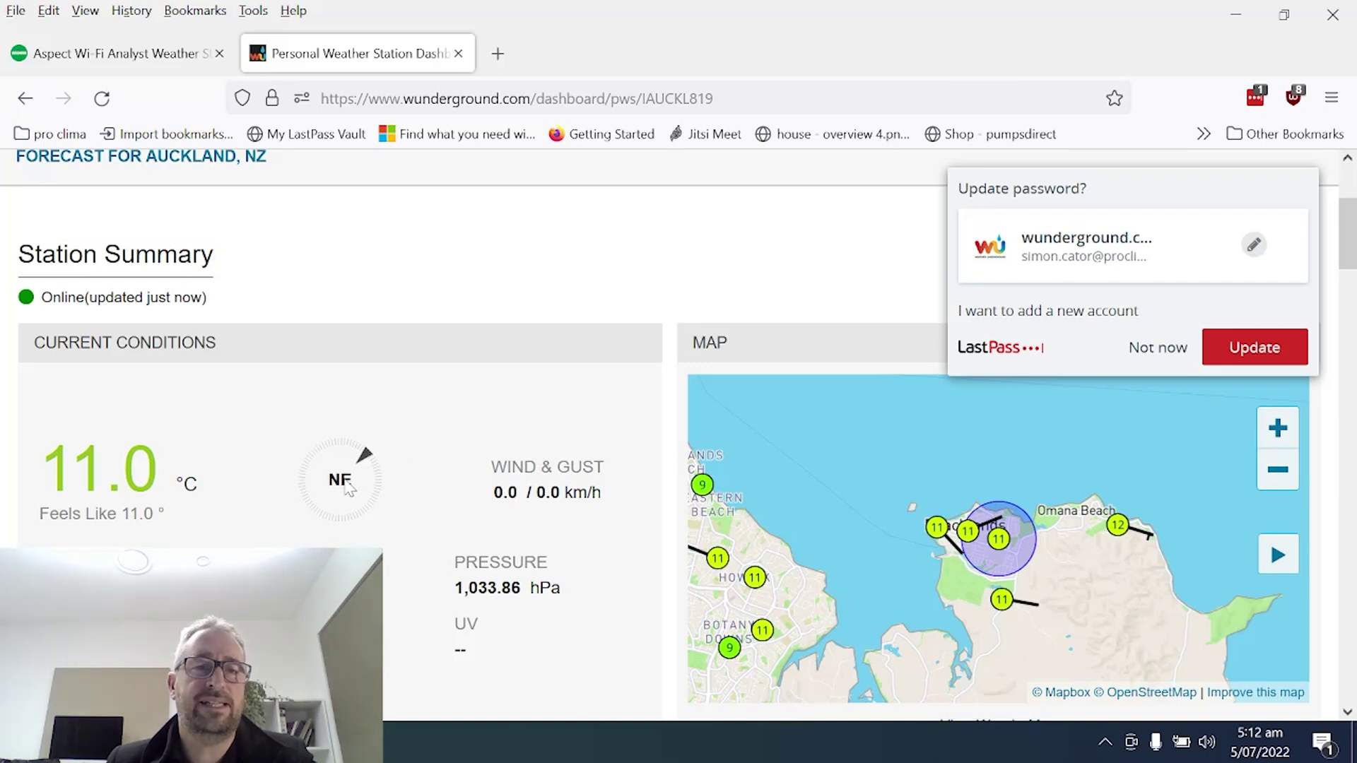
scroll(347, 488, "down", 2)
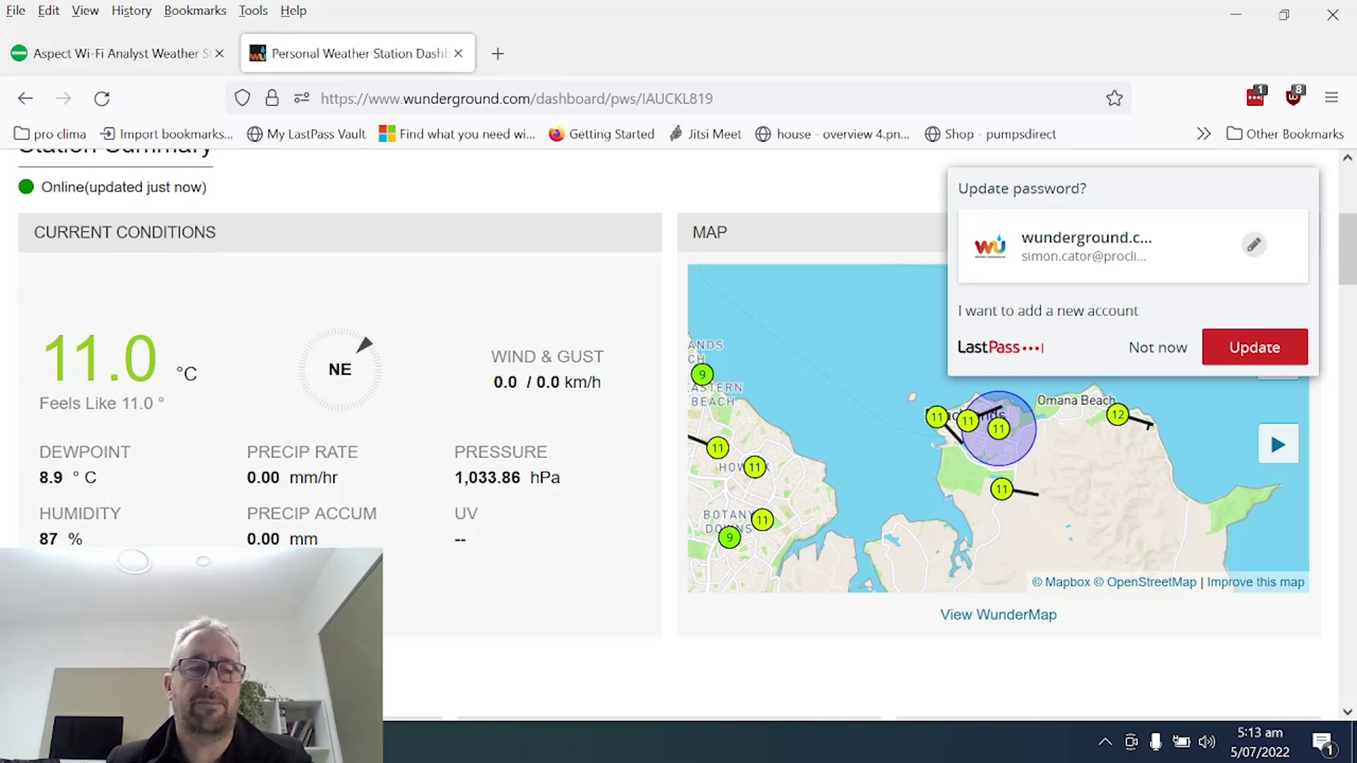
Scroll through the Scator station's dashboard panels and history graphs.
scroll(518, 484, "down", 8)
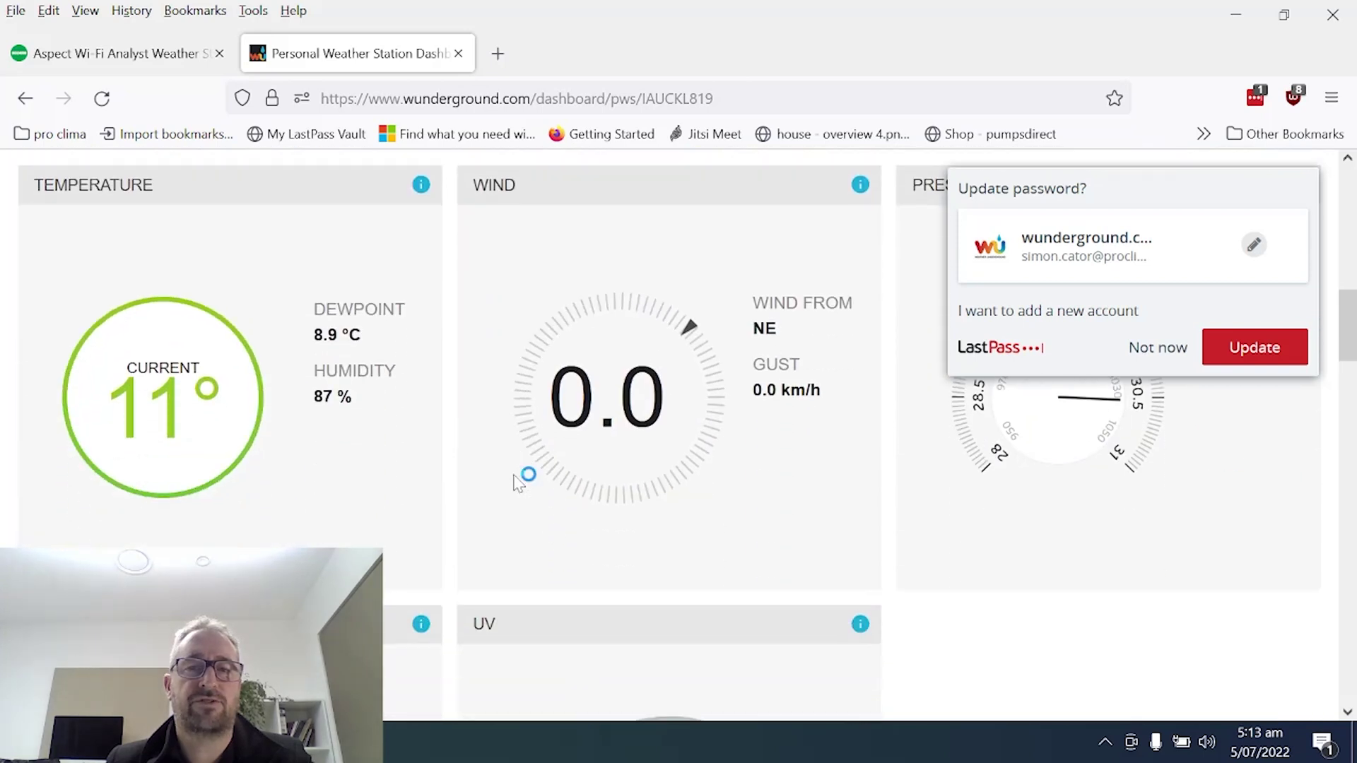
scroll(518, 484, "down", 15)
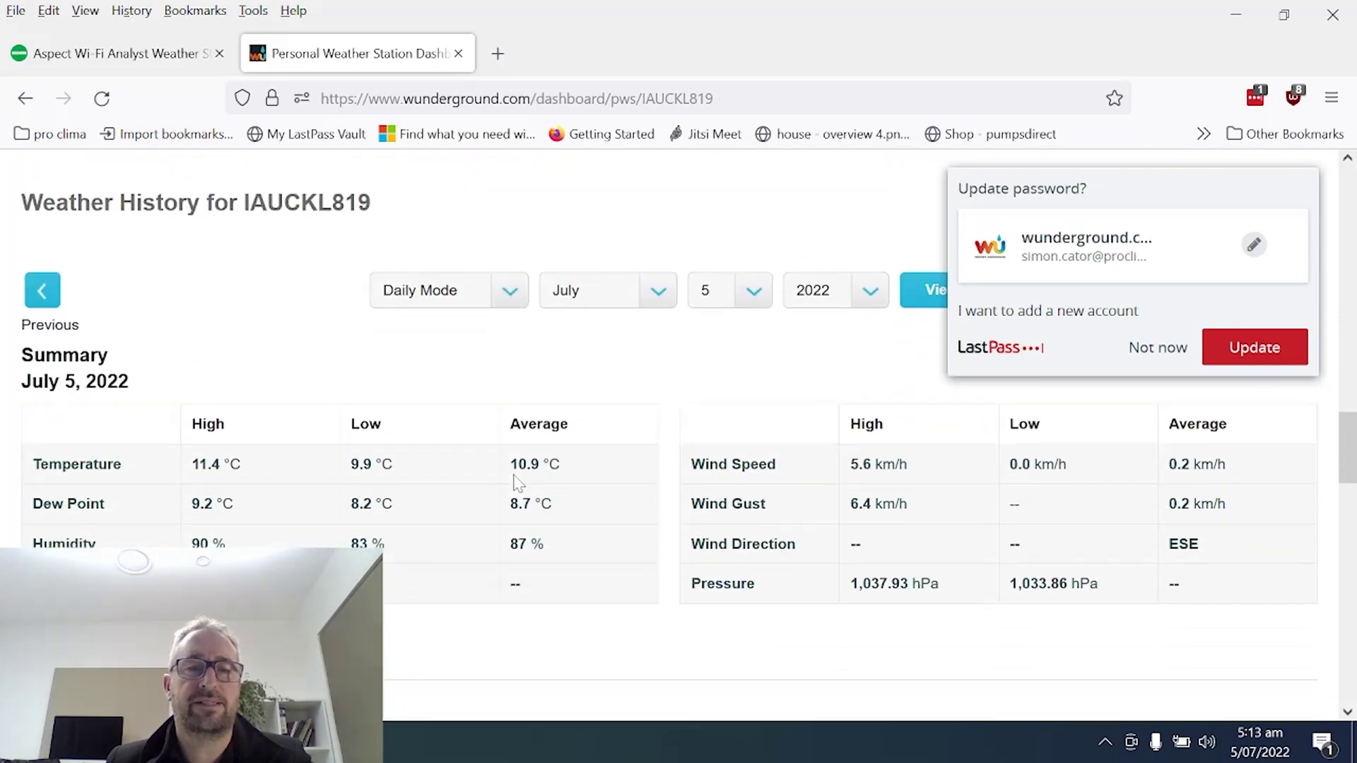
scroll(518, 484, "down", 6)
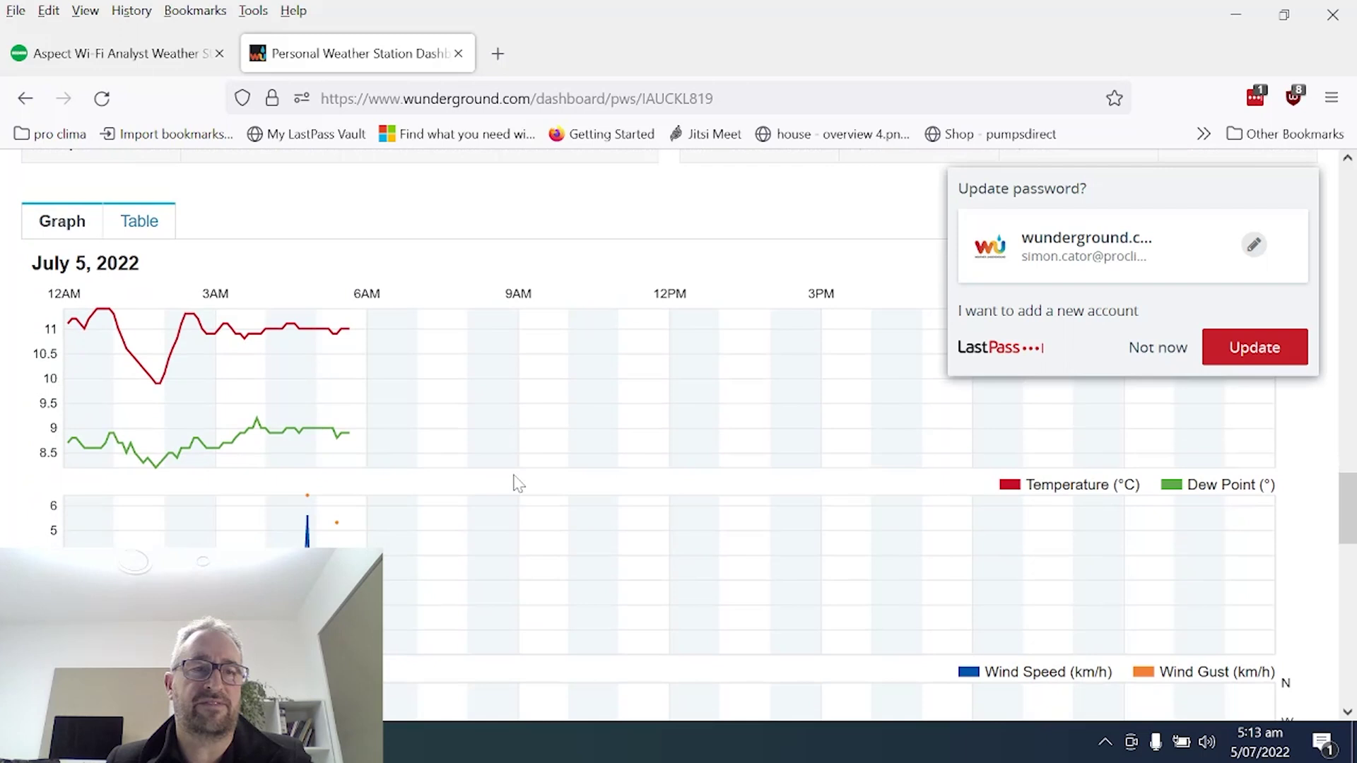
mouse_move(183, 382)
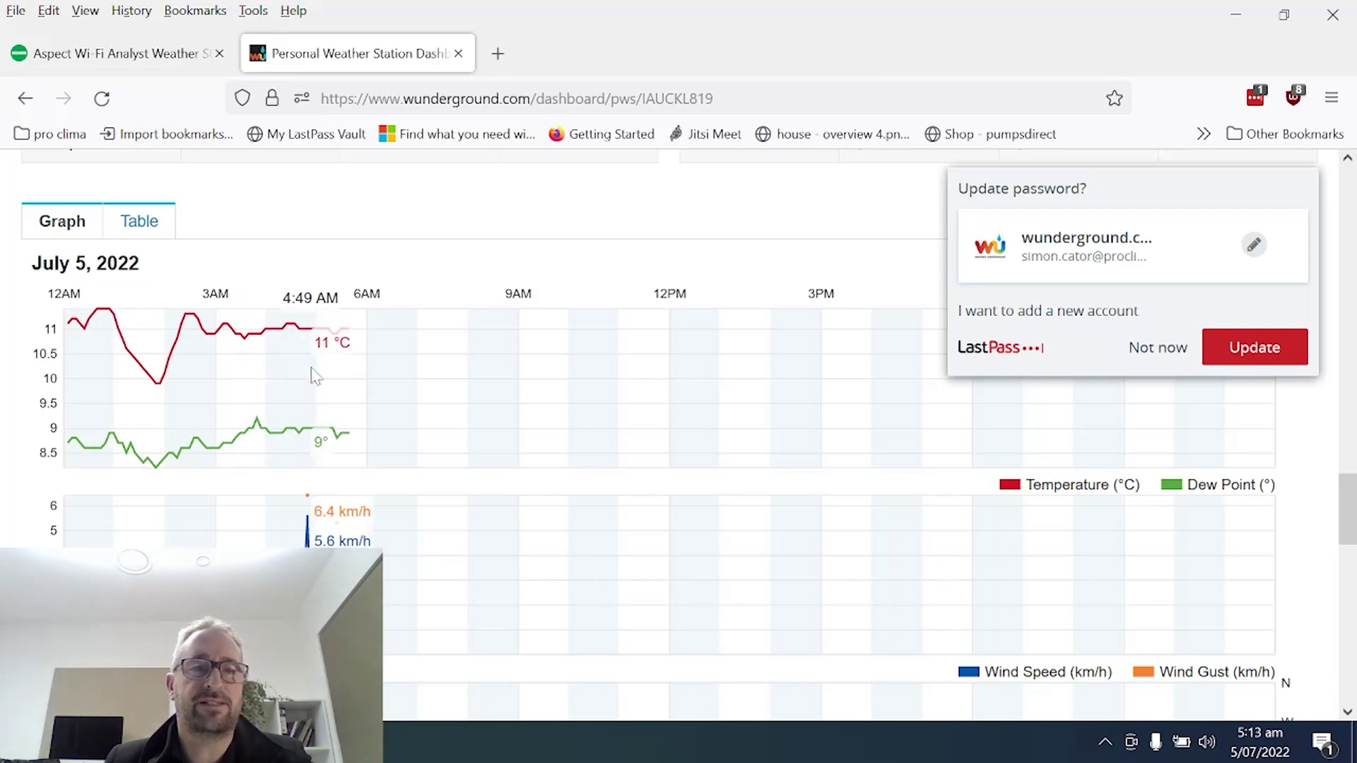
scroll(322, 438, "down", 3)
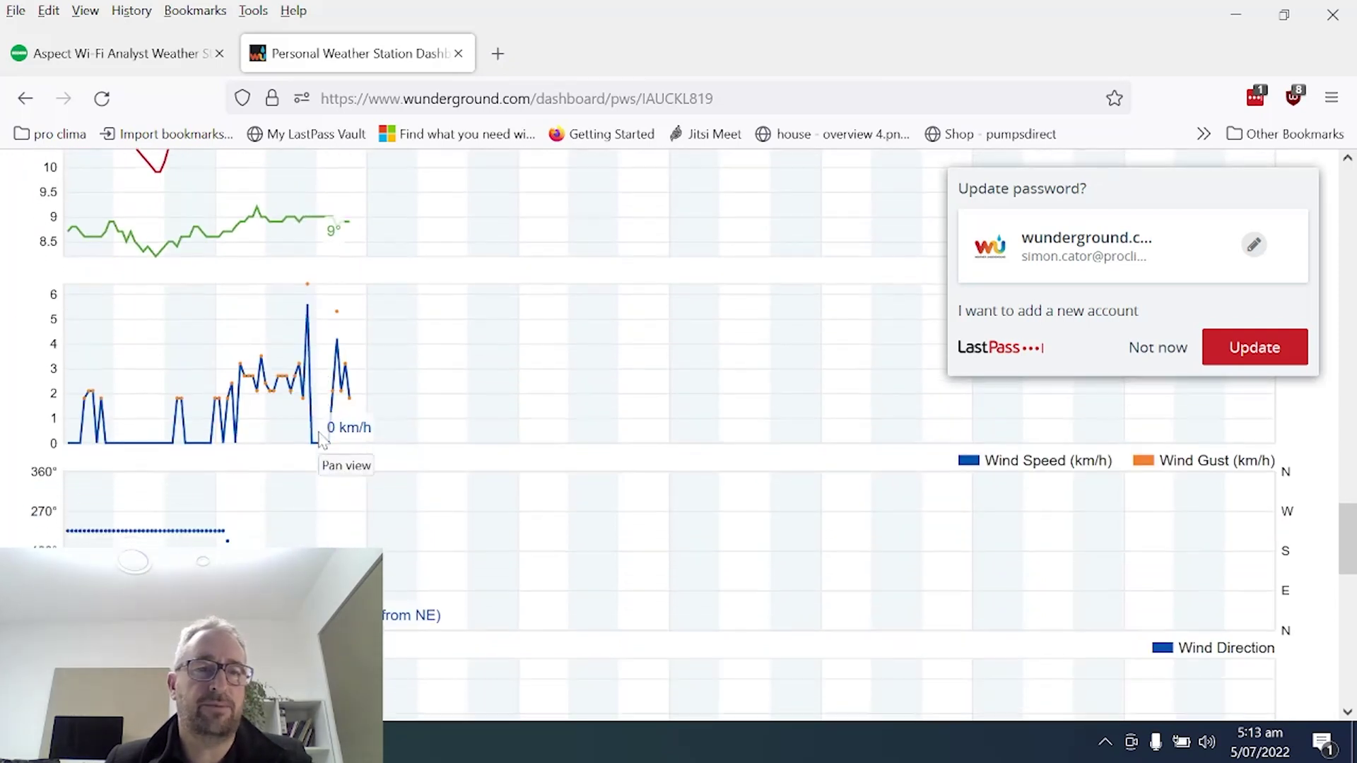
scroll(322, 438, "up", 3)
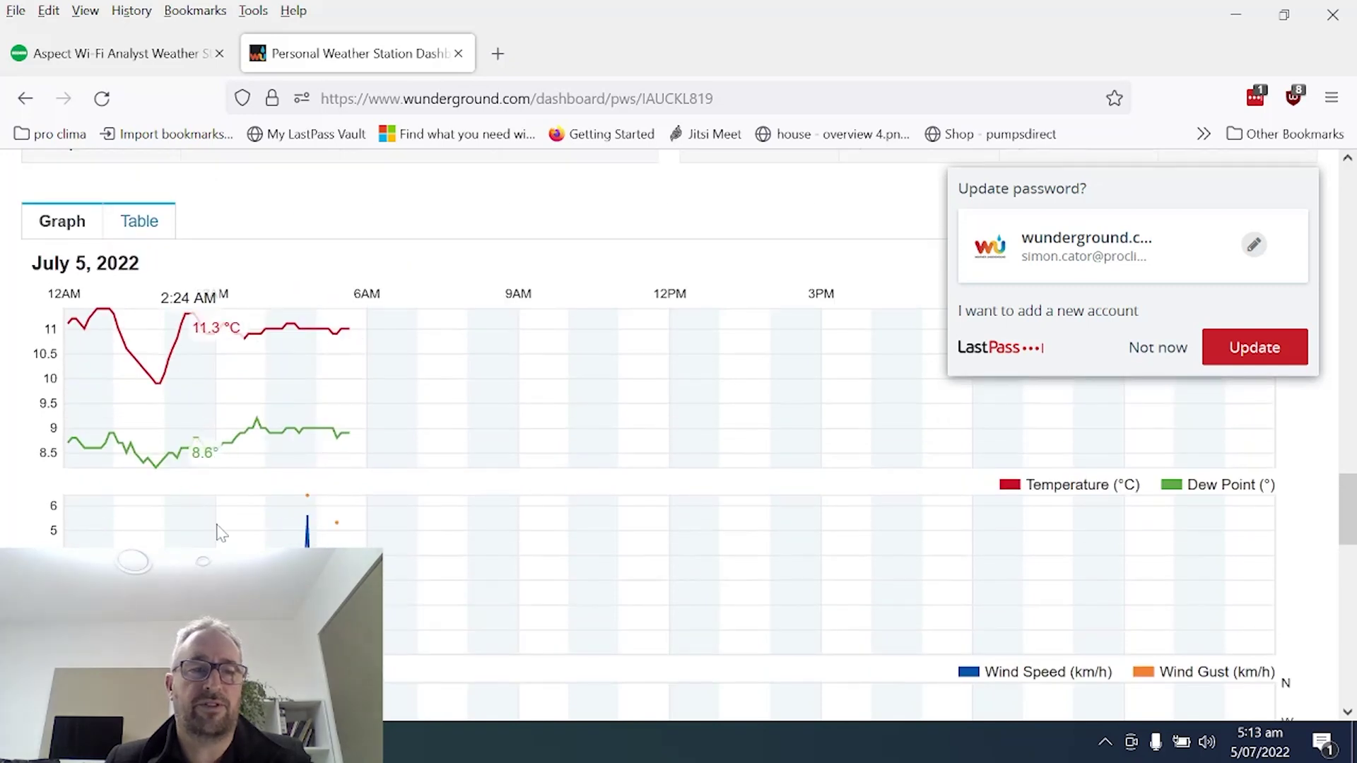
scroll(321, 438, "down", 3)
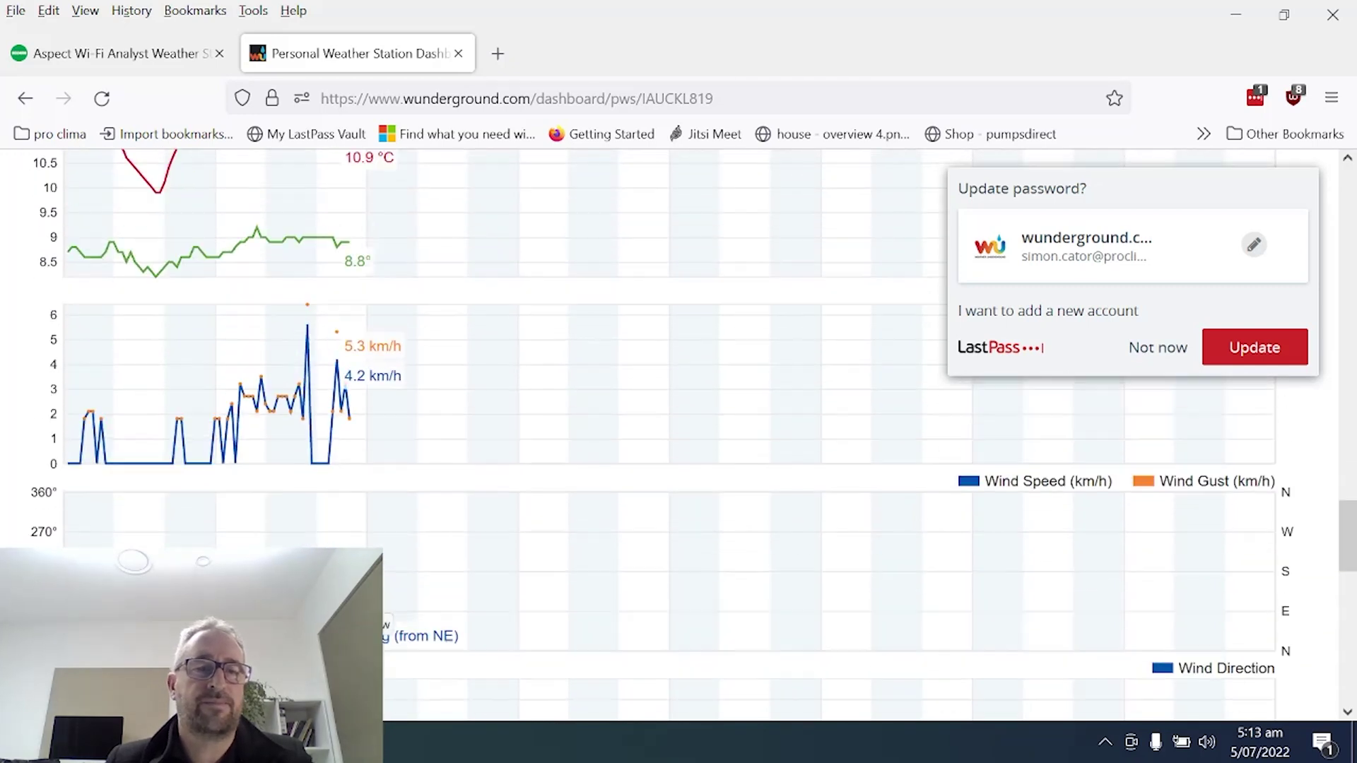
scroll(322, 438, "up", 1)
Scroll the Home-Assistant-wundergroundpws README to the custom_components install steps.
scroll(346, 495, "down", 3)
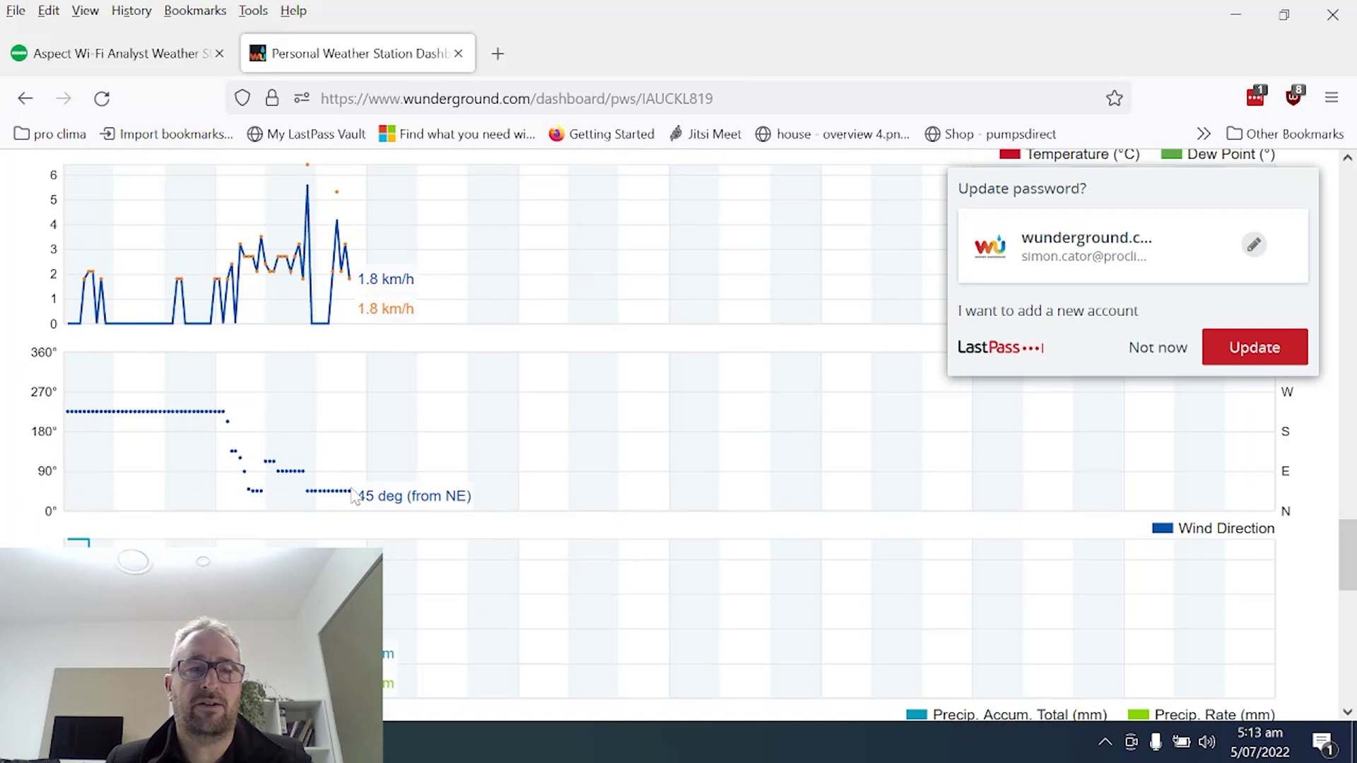
scroll(346, 494, "down", 1)
scroll(346, 495, "down", 1)
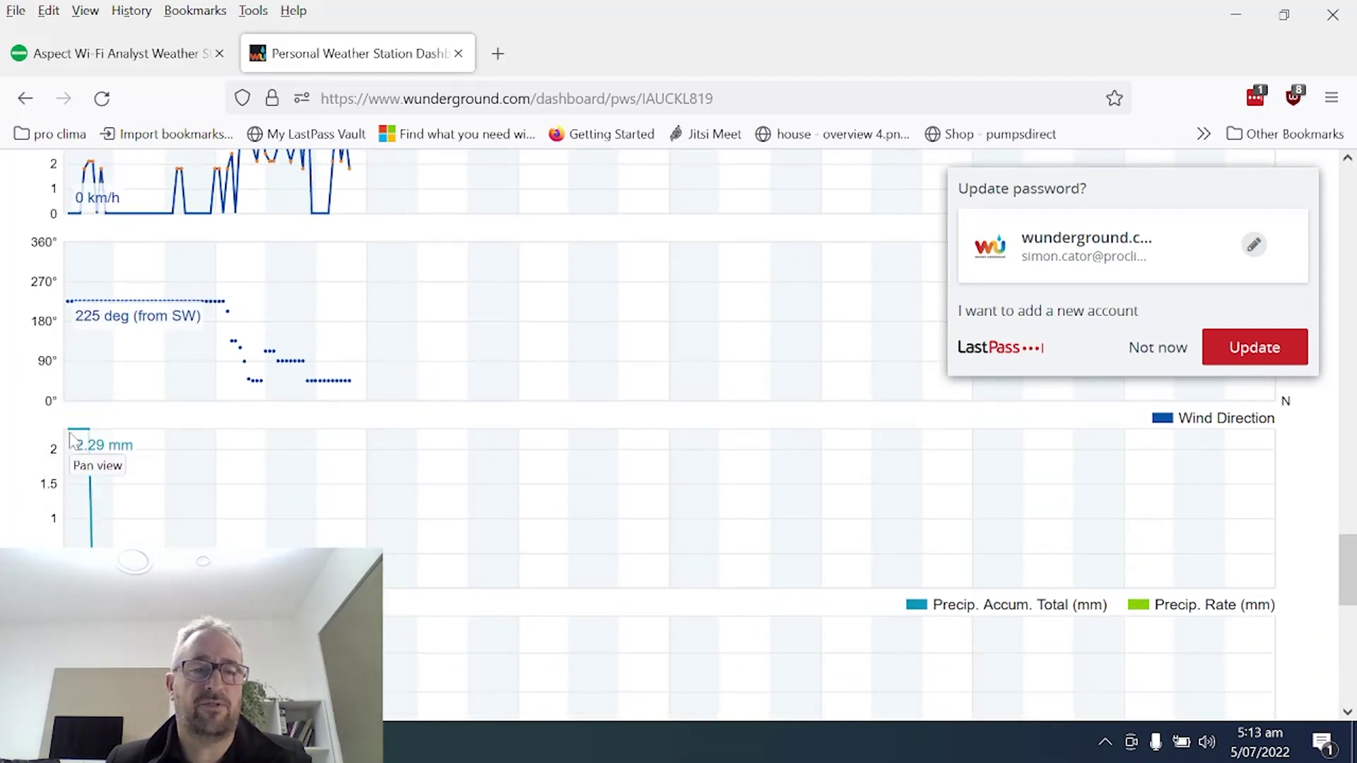
scroll(147, 466, "down", 5)
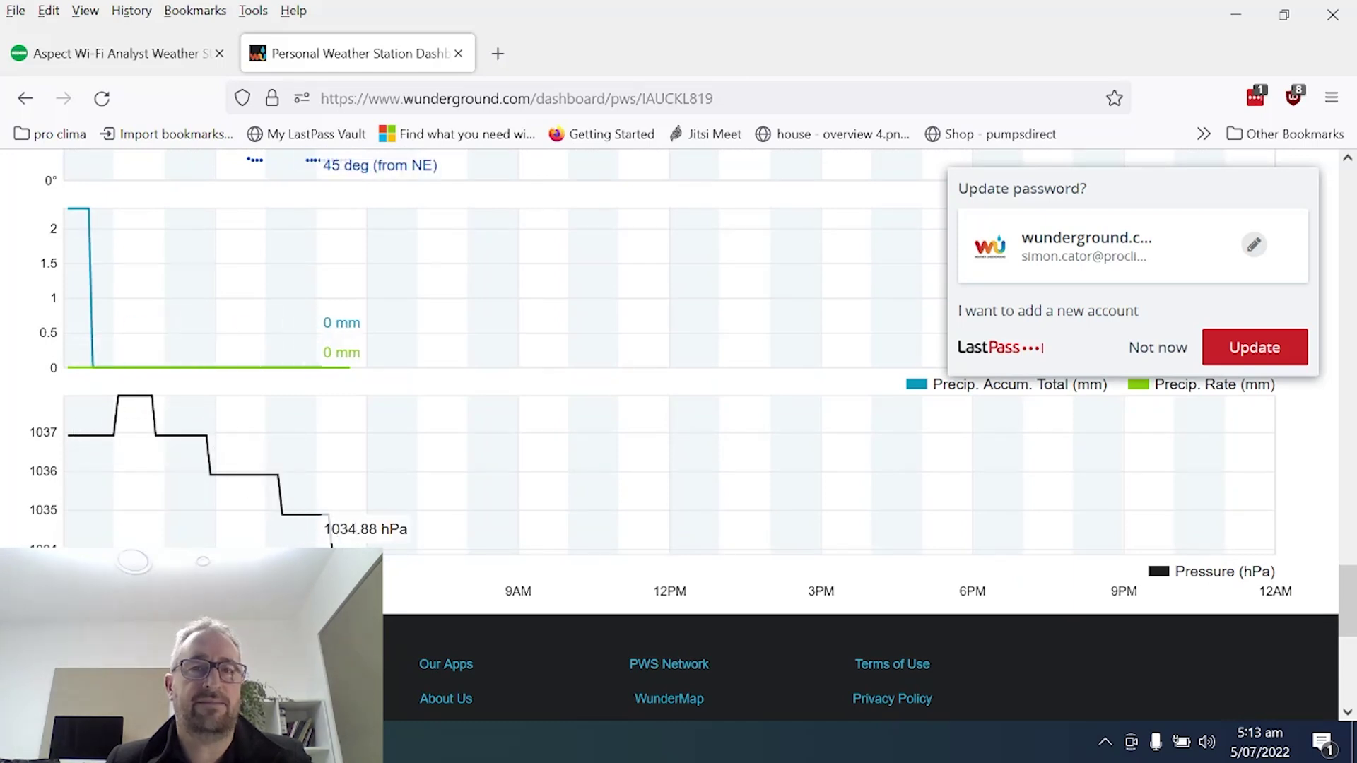
scroll(329, 495, "down", 2)
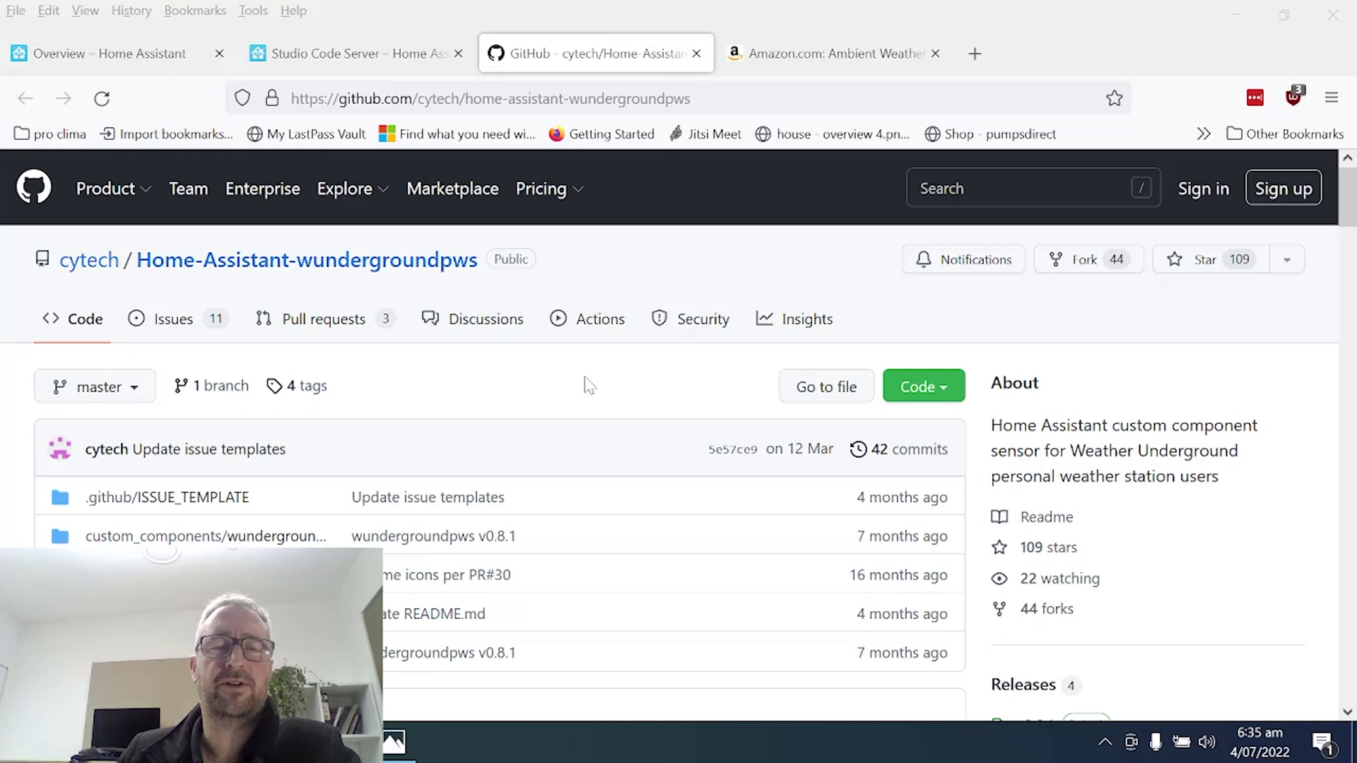
scroll(586, 385, "down", 10)
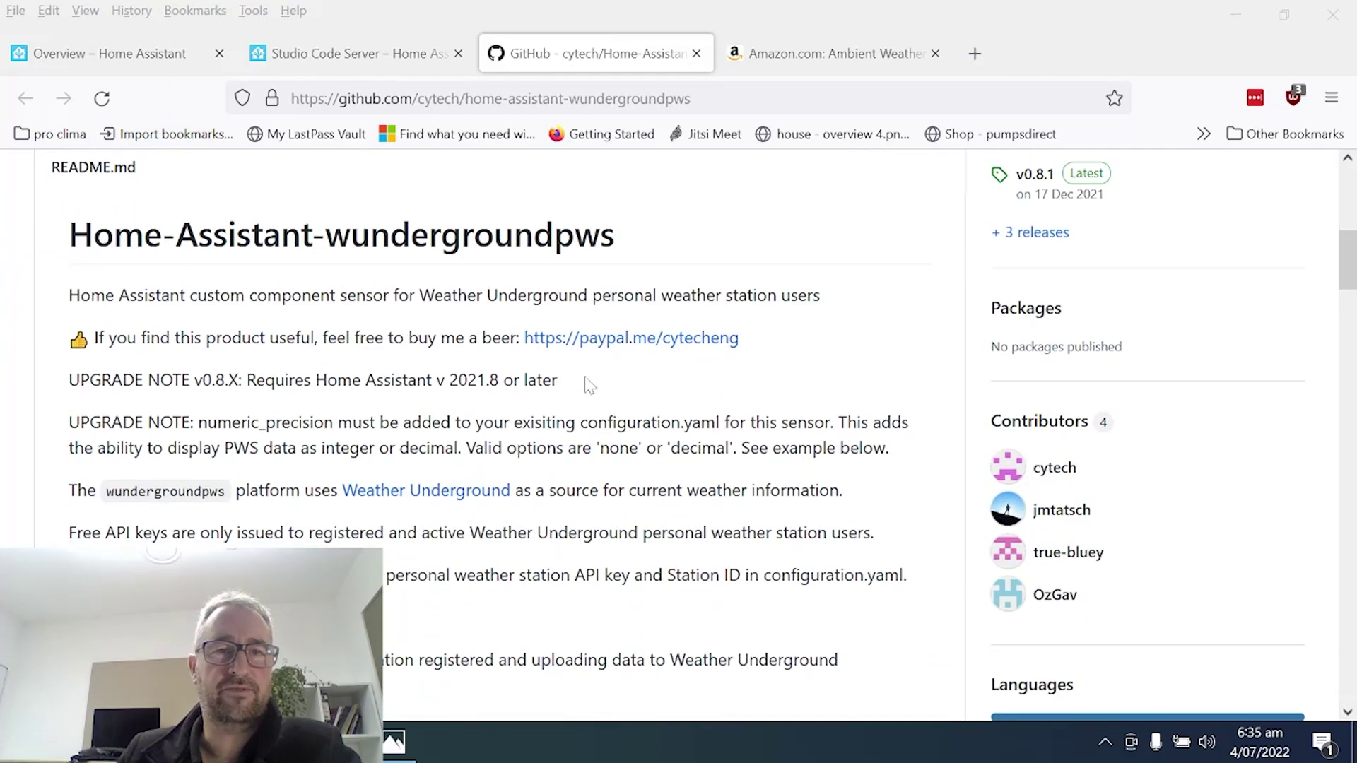
scroll(586, 385, "down", 6)
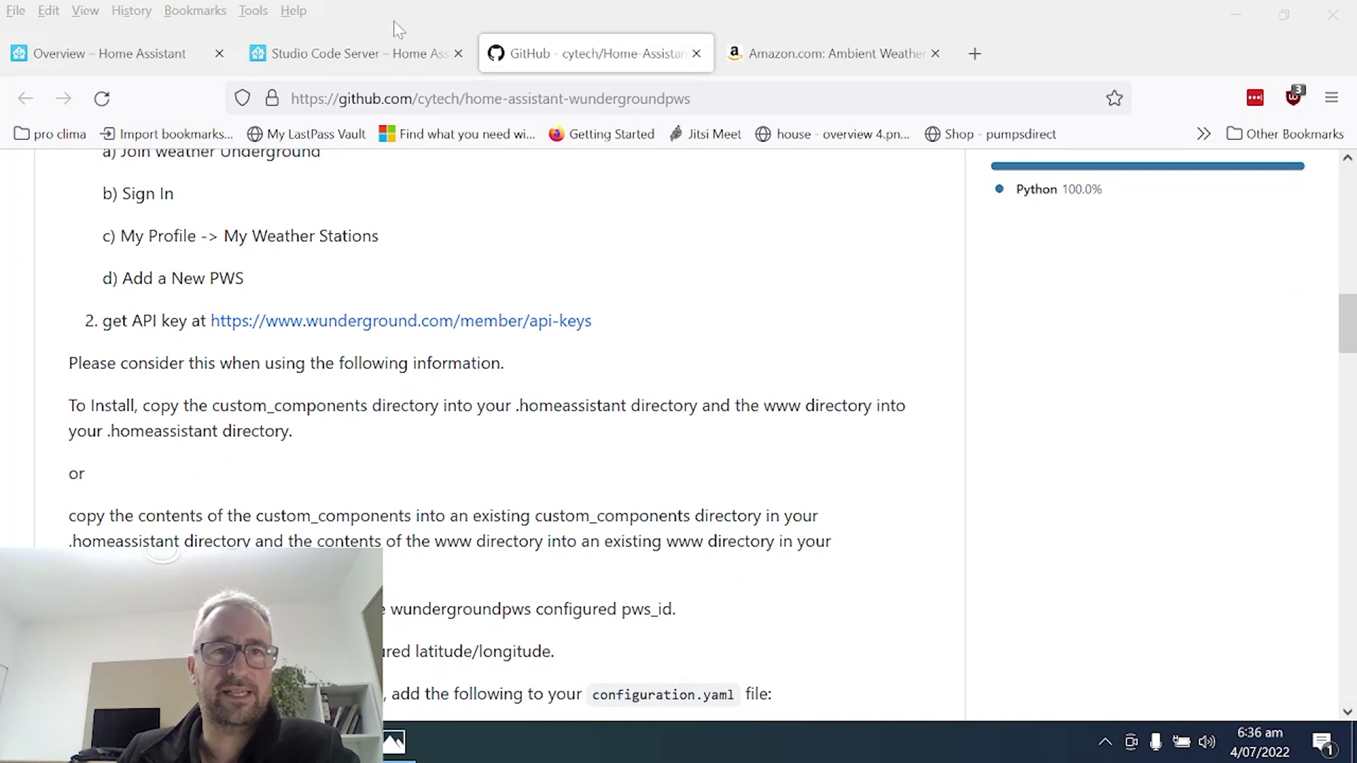
Show configuration.yaml's wundergroundpws entry with monitored conditions like temp and precip_chance_1d.
left_click(382, 53)
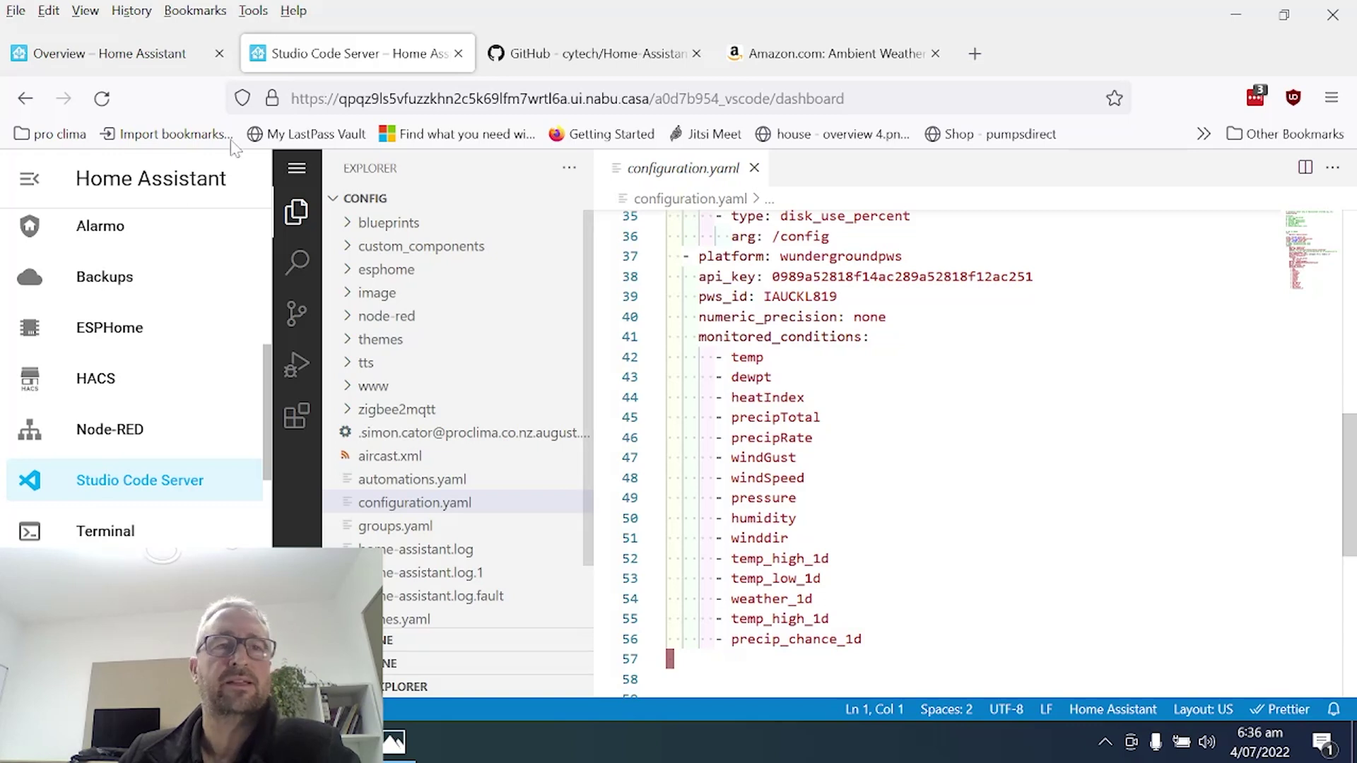
Return to the Overview dashboard and show the dewpoint, humidity, temperature and rainfall gauges.
left_click(85, 64)
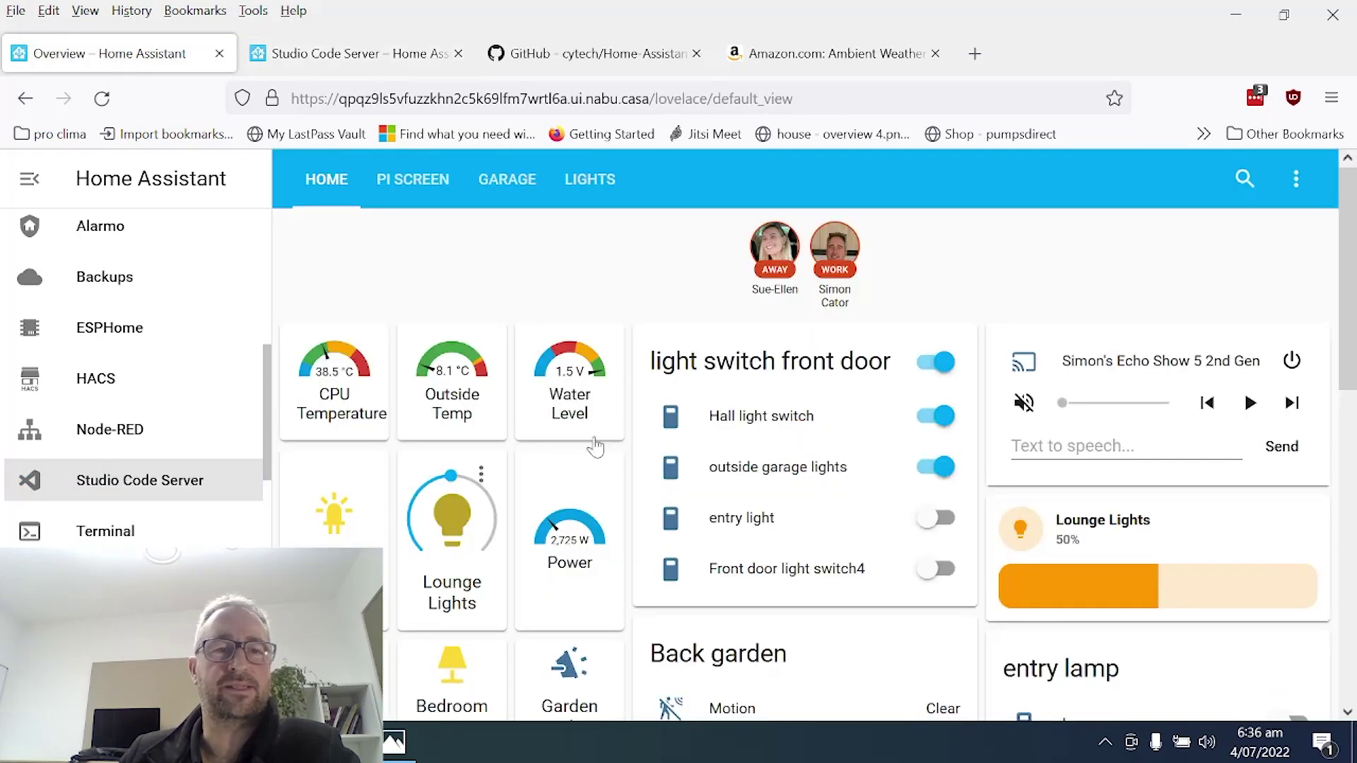
scroll(595, 445, "down", 8)
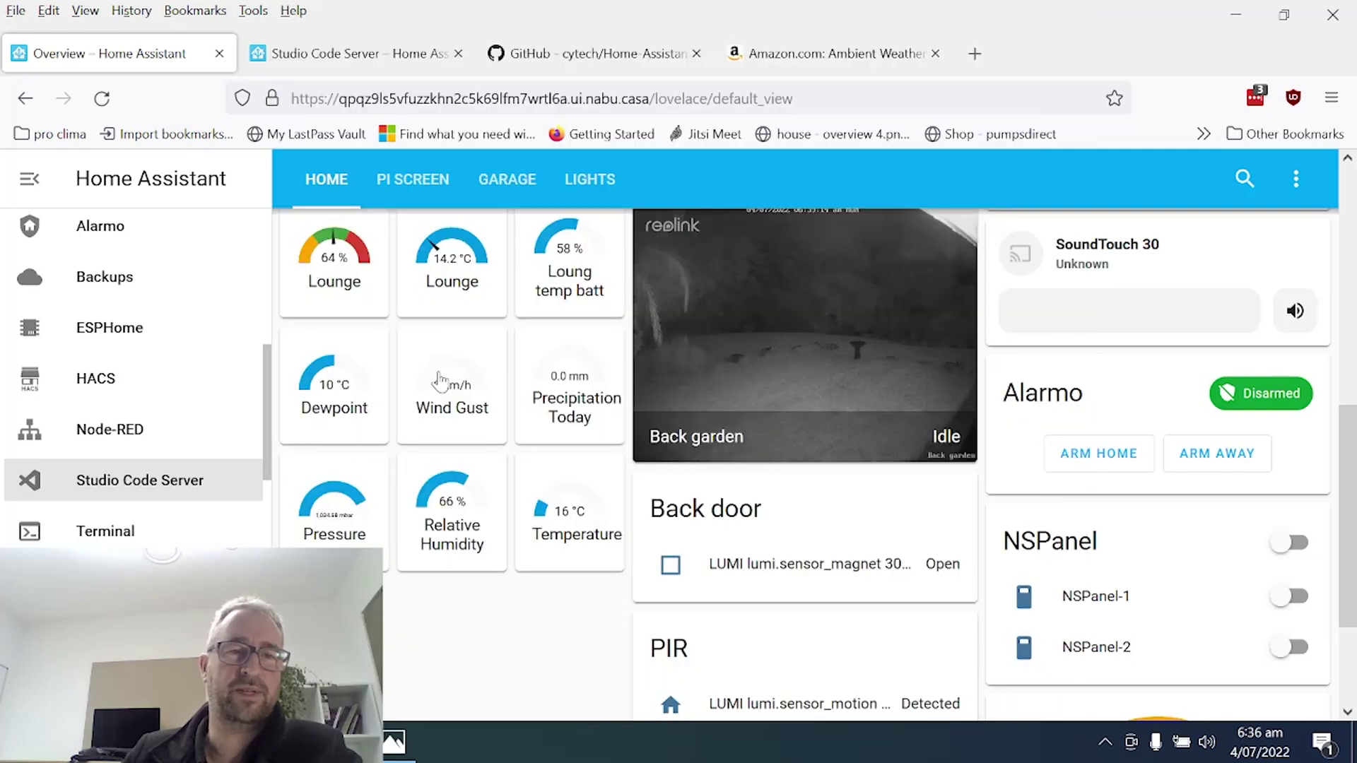
Check the Precipitation Today history, then open the Pressure sensor reading 1,034.88 mbar.
left_click(571, 385)
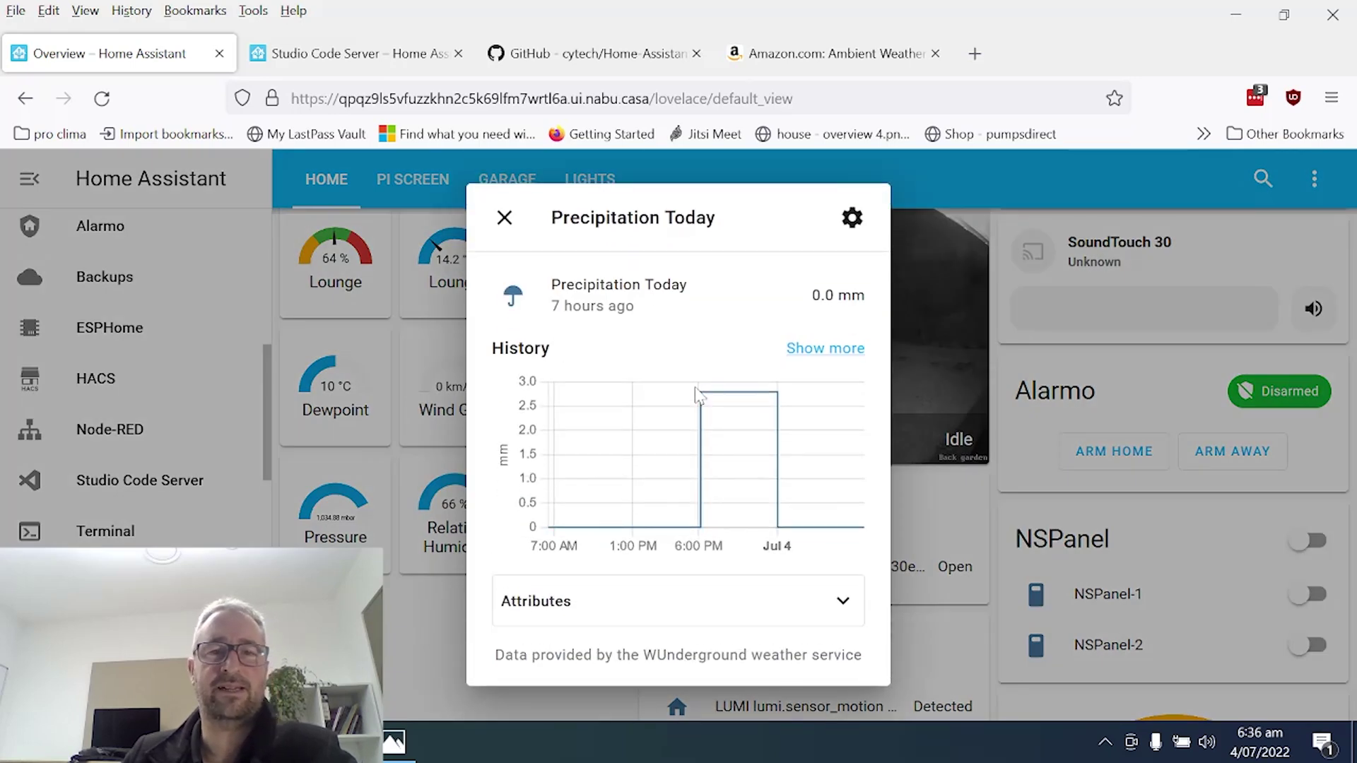
left_click(505, 219)
left_click(344, 510)
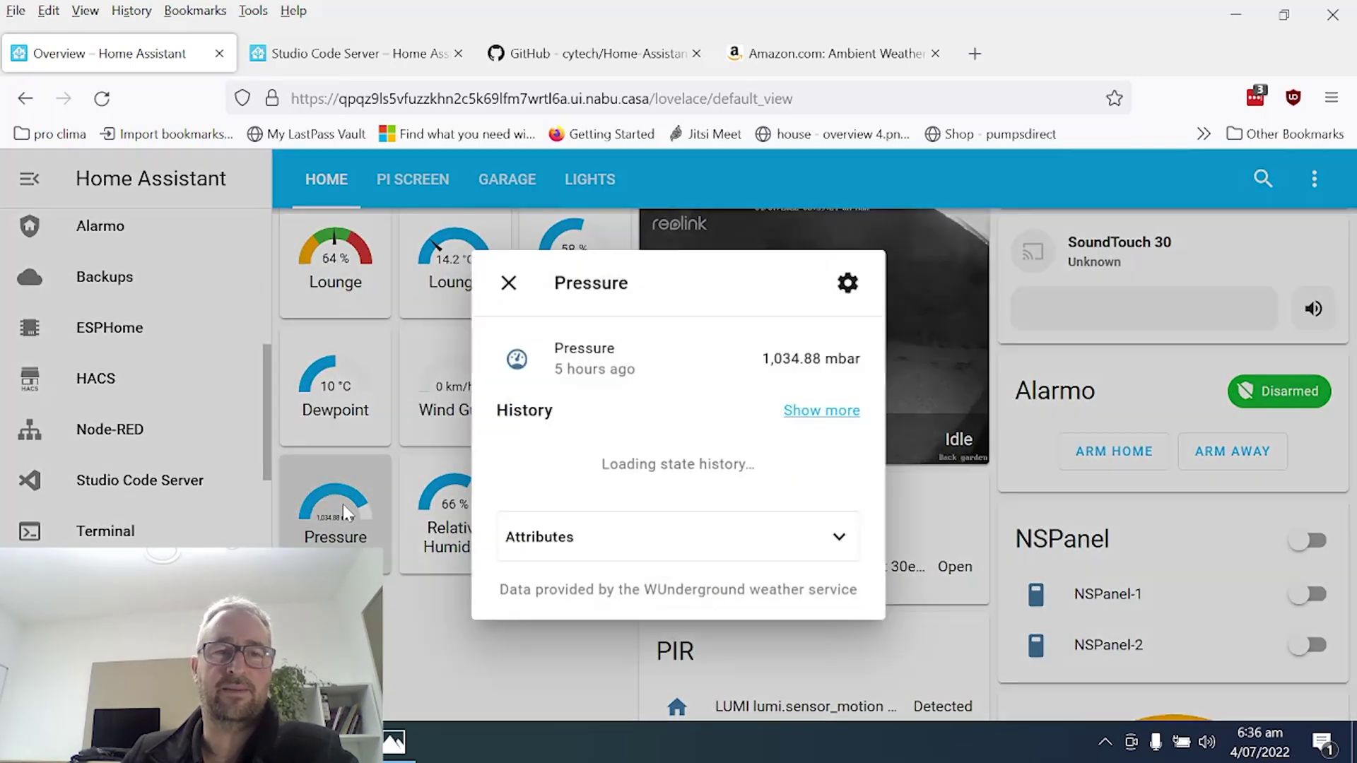